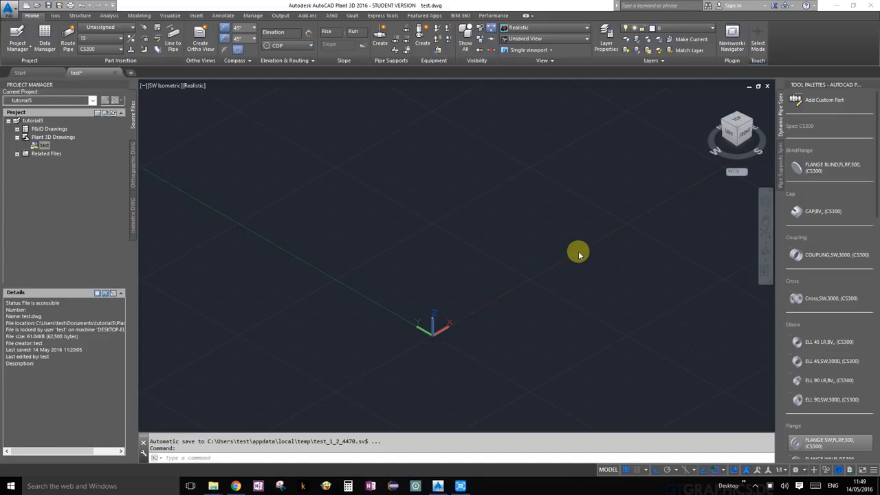
Leave the workspace unchanged and switch the ribbon to the Structure tools (Member, Grid, Railing, Stairs)
{"action": "middle_click_drag", "start_coordinate": [543, 218], "coordinate": [623, 197]}
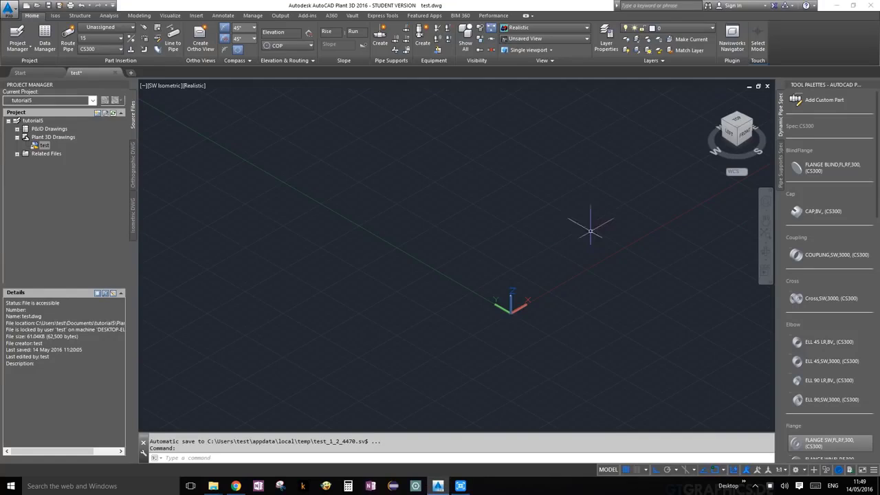
{"action": "middle_click_drag", "start_coordinate": [589, 235], "coordinate": [538, 284]}
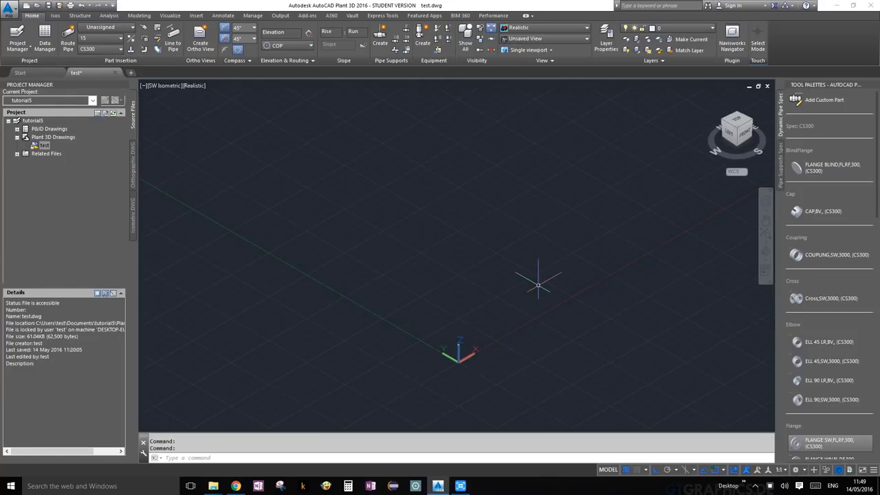
{"action": "left_click", "coordinate": [806, 473]}
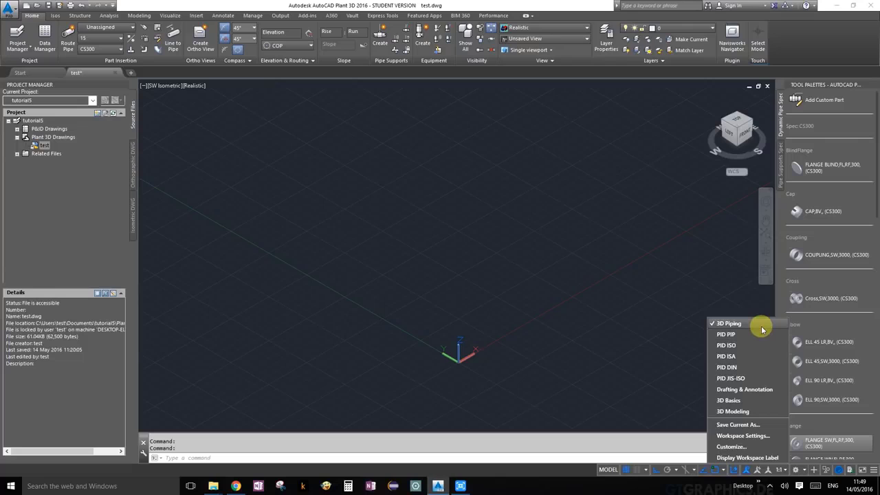
{"action": "left_click", "coordinate": [711, 297]}
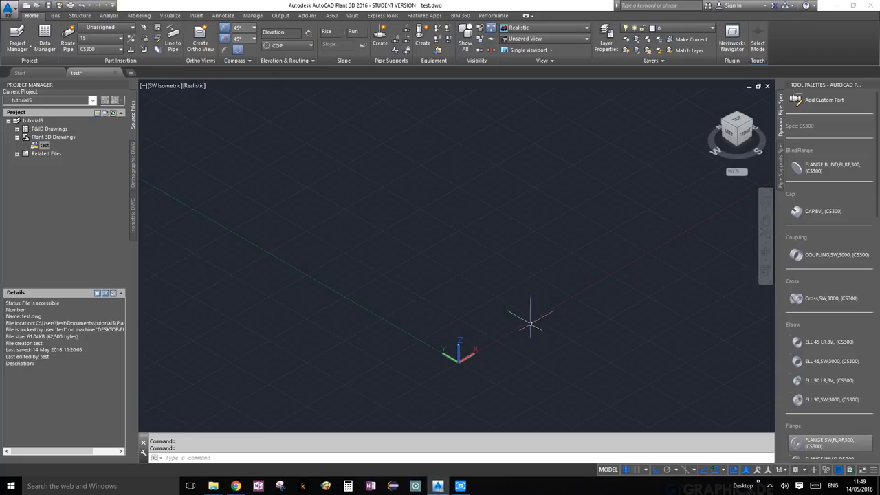
{"action": "left_click", "coordinate": [79, 15]}
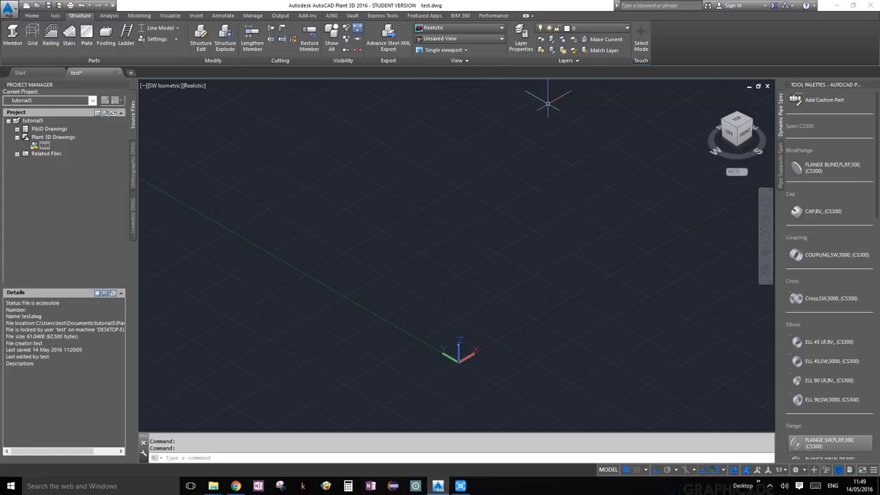
Open the Layer Properties Manager from the Structure tab's Layers panel
{"action": "left_click", "coordinate": [515, 40]}
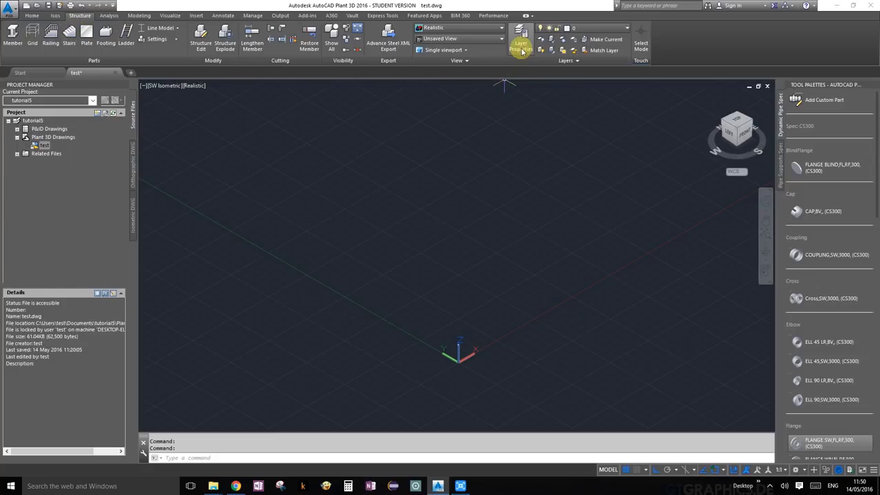
{"action": "left_click", "coordinate": [521, 49]}
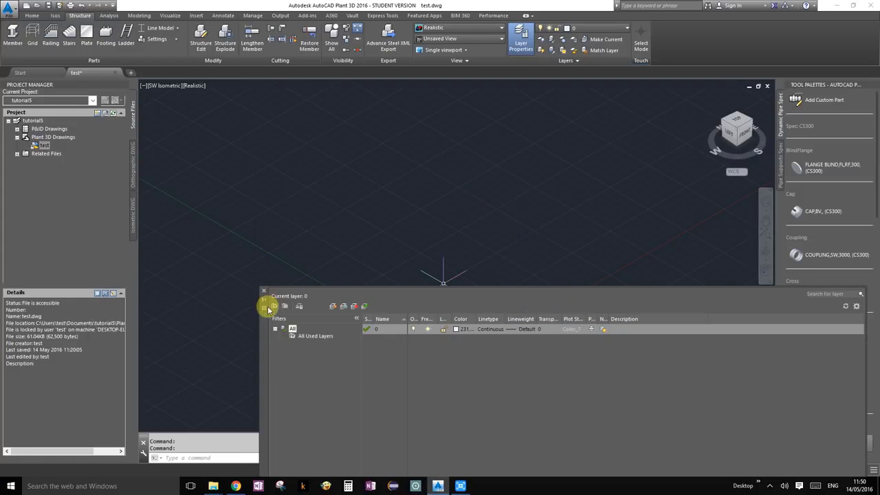
Move the layer manager up and add a new layer named grid
{"action": "left_click_drag", "start_coordinate": [262, 318], "coordinate": [165, 112]}
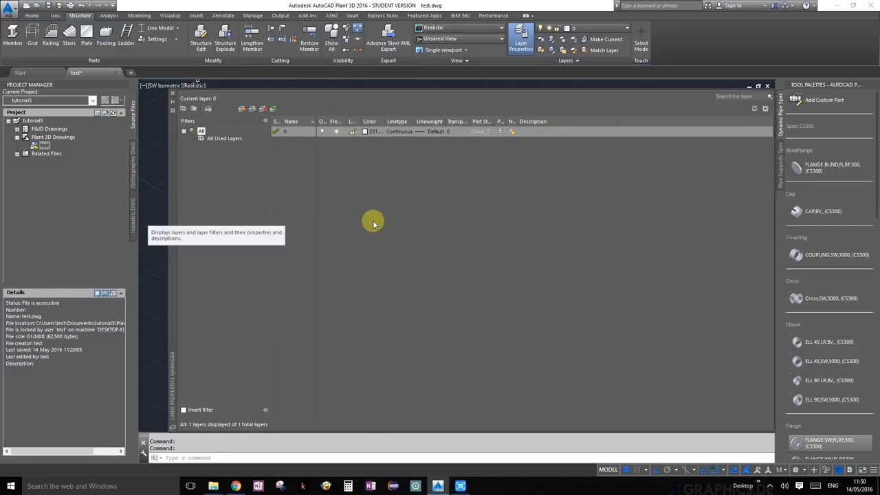
{"action": "left_click", "coordinate": [244, 110]}
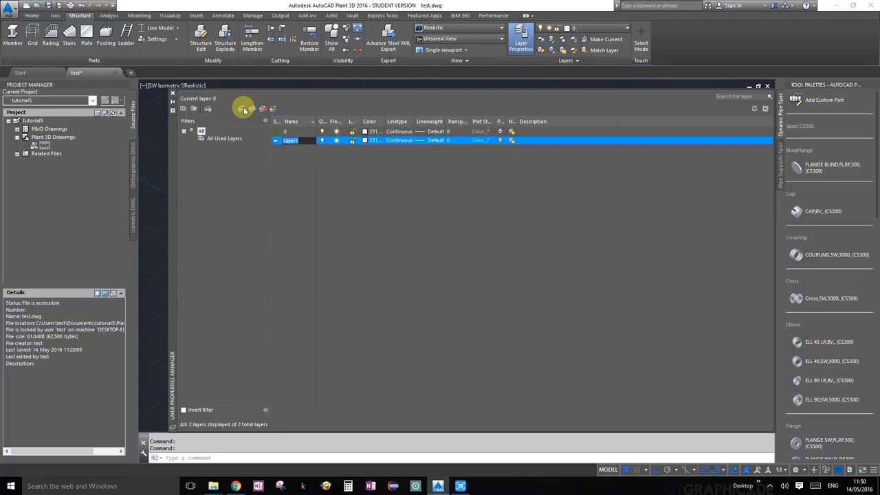
{"action": "type", "text": "grid"}
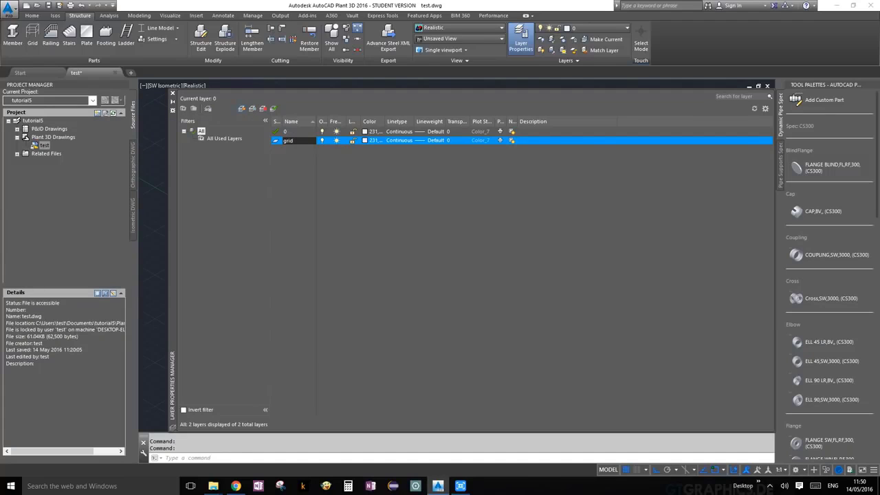
{"action": "left_click", "coordinate": [364, 141]}
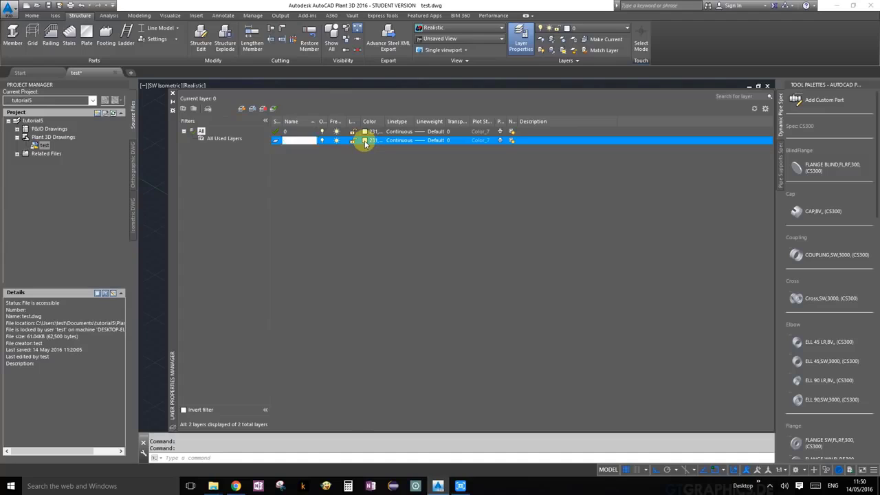
Set the grid layer's colour to index 255 from the Index Color palette
{"action": "left_click", "coordinate": [364, 141]}
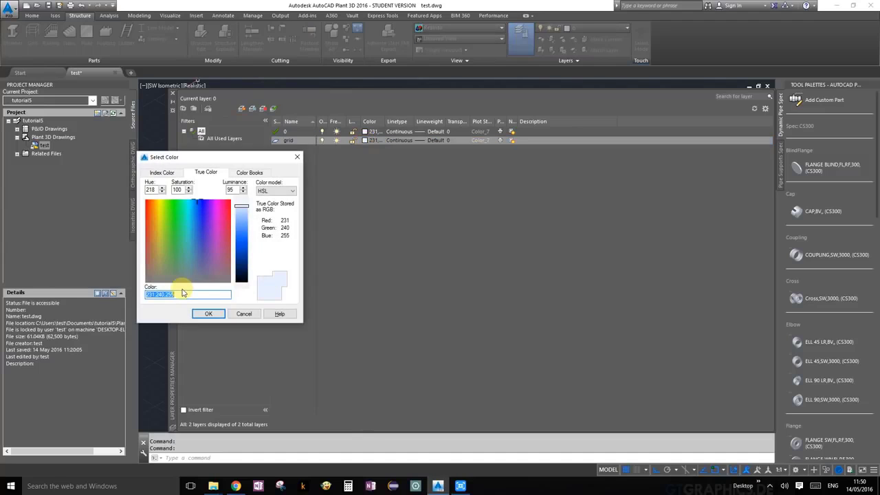
{"action": "type", "text": "250"}
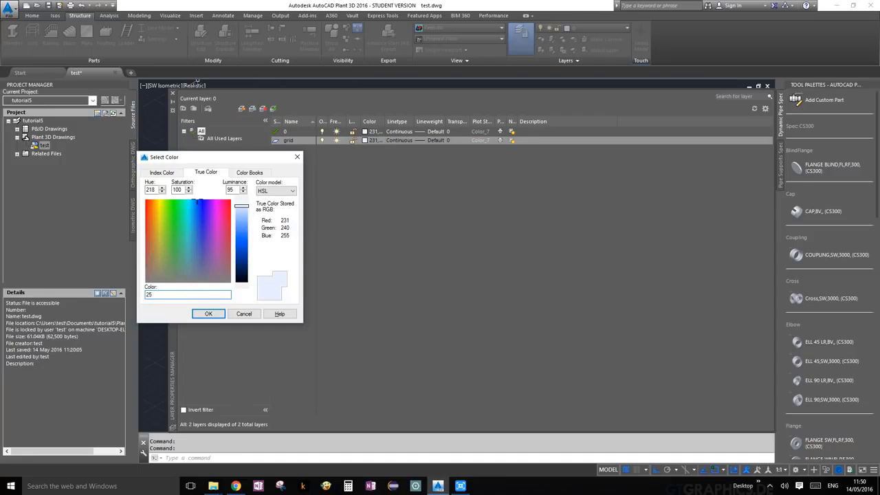
{"action": "left_click", "coordinate": [208, 313]}
{"action": "left_click", "coordinate": [235, 256]}
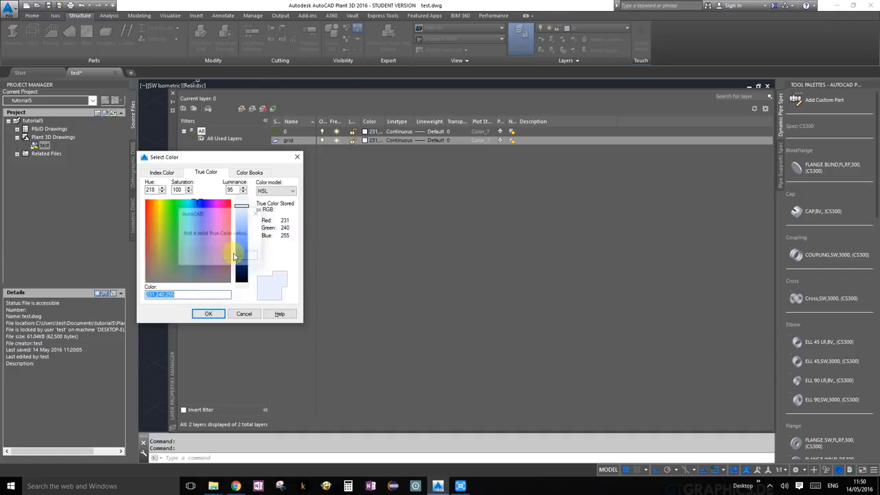
{"action": "left_click", "coordinate": [172, 176]}
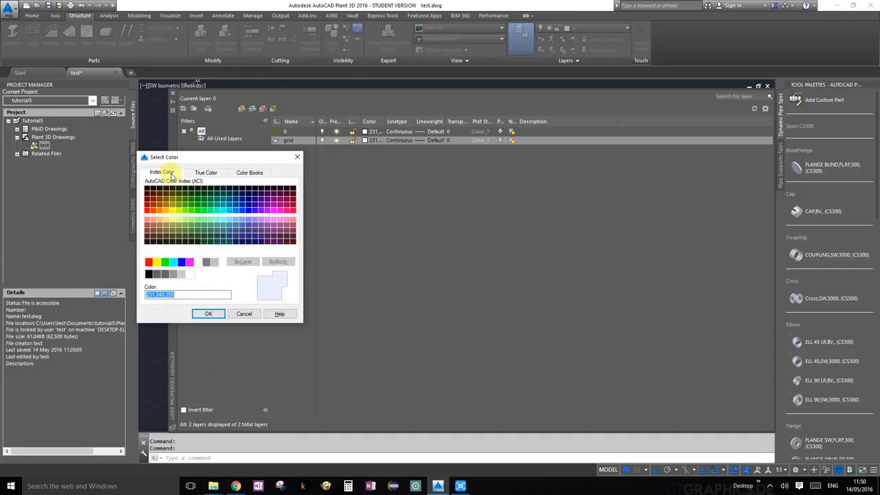
{"action": "left_click", "coordinate": [189, 274]}
{"action": "left_click", "coordinate": [171, 293]}
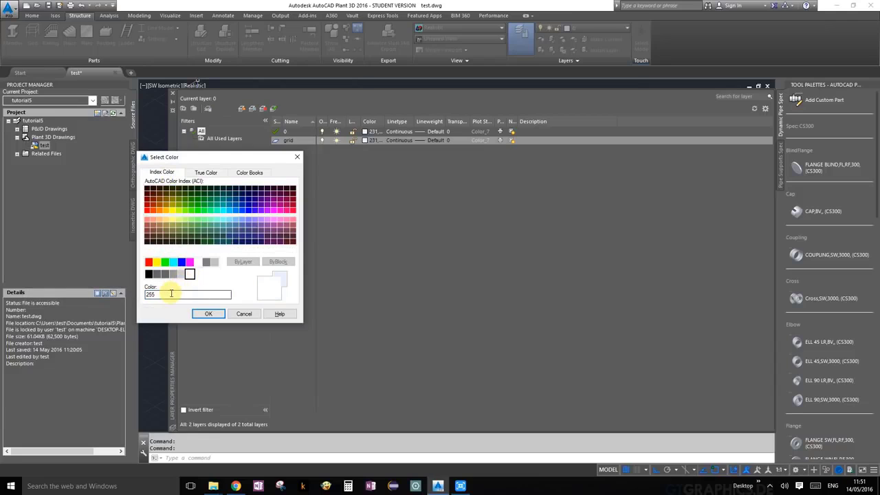
{"action": "left_click", "coordinate": [209, 314]}
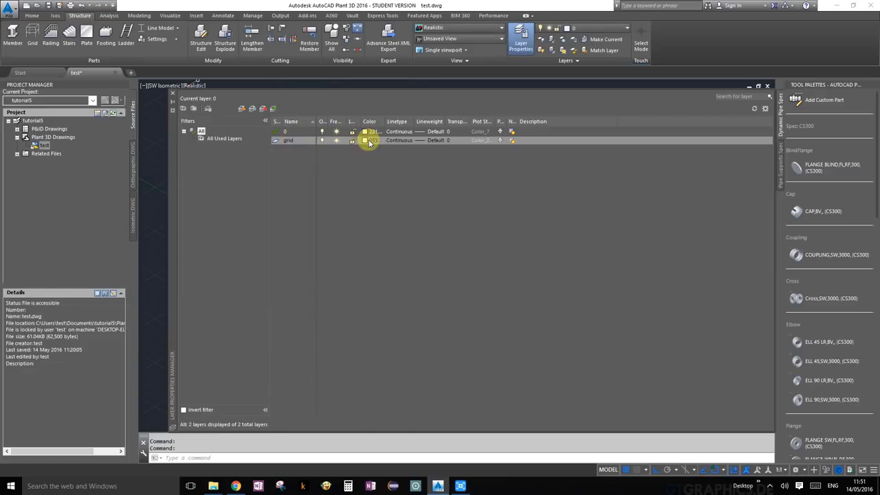
Add a footings layer with grey colour index 253
{"action": "left_click", "coordinate": [241, 108]}
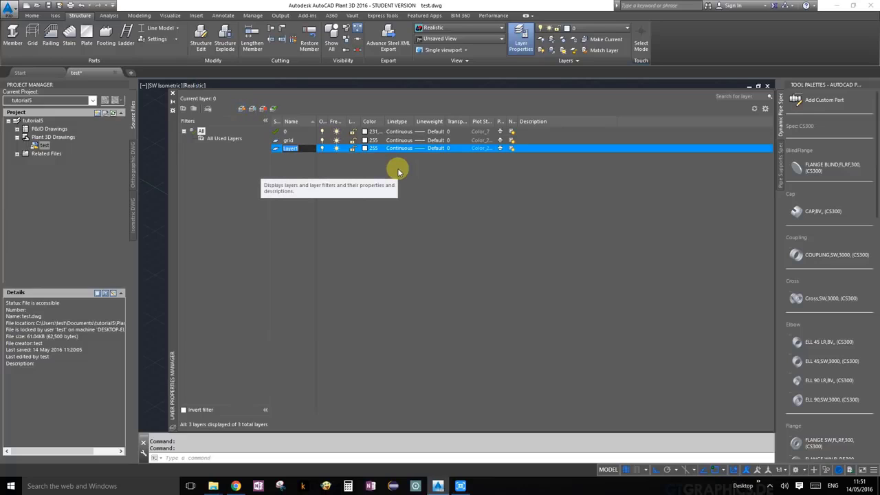
{"action": "type", "text": "footings"}
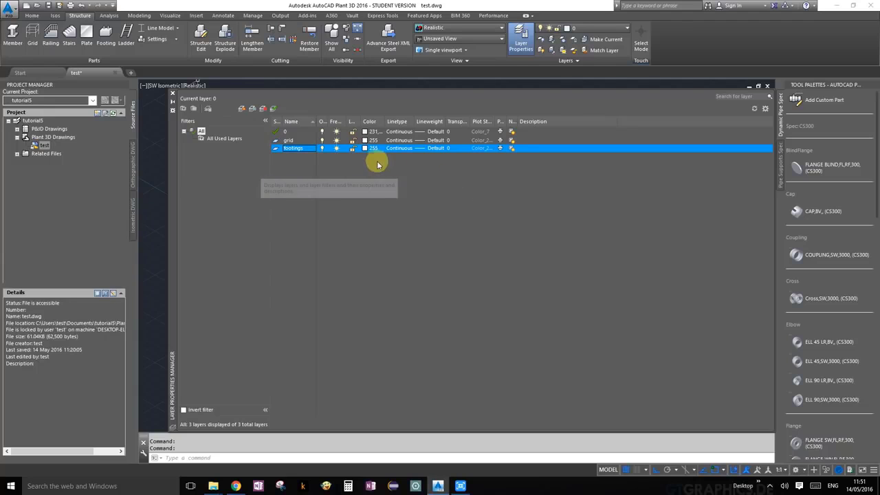
{"action": "left_click", "coordinate": [365, 149]}
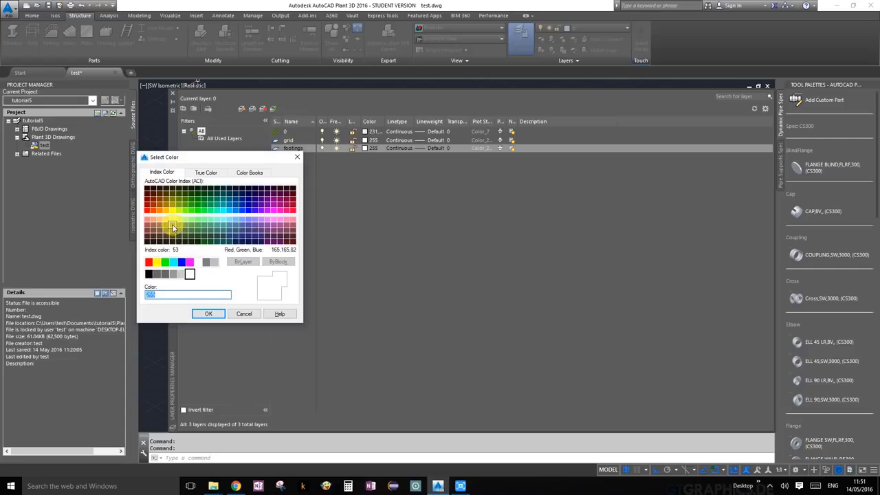
{"action": "left_click", "coordinate": [156, 261]}
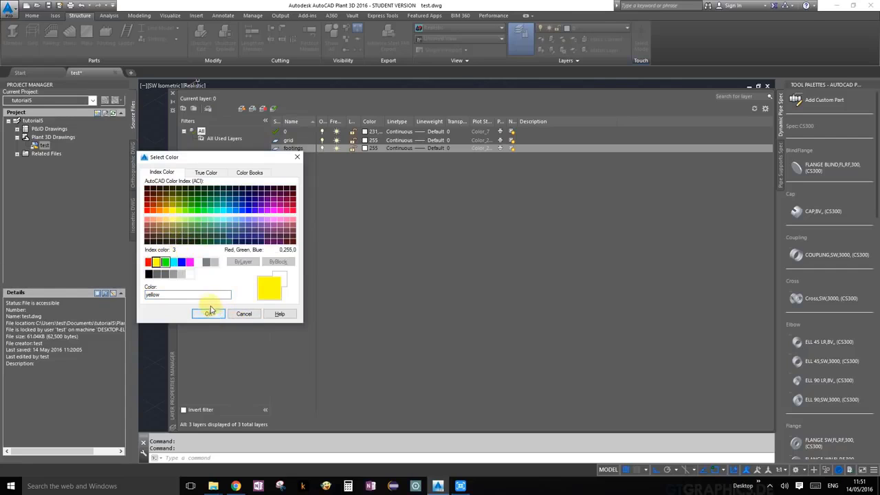
{"action": "left_click", "coordinate": [177, 275]}
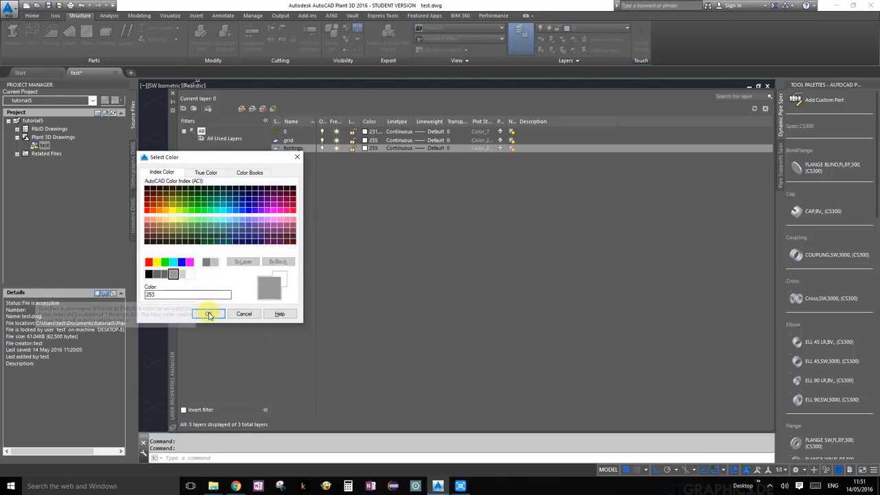
{"action": "left_click", "coordinate": [209, 315]}
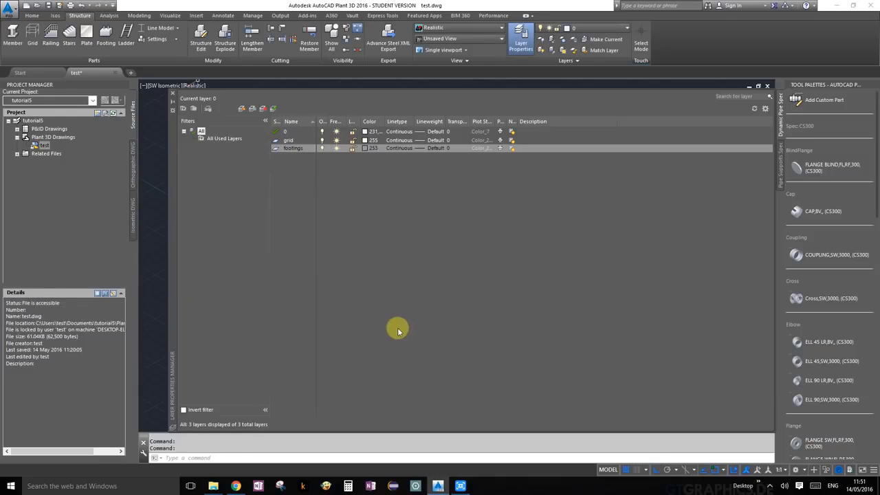
Add an equipments layer with pale yellow colour index 41
{"action": "left_click", "coordinate": [241, 108]}
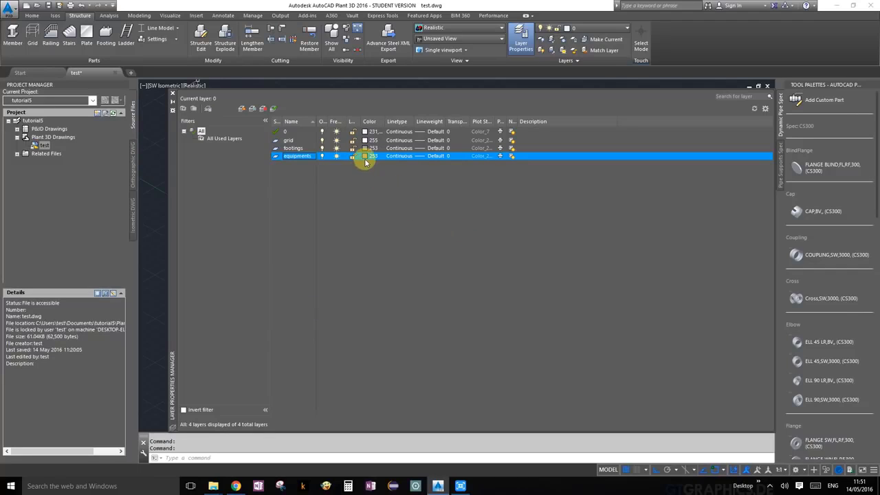
{"action": "left_click", "coordinate": [365, 158]}
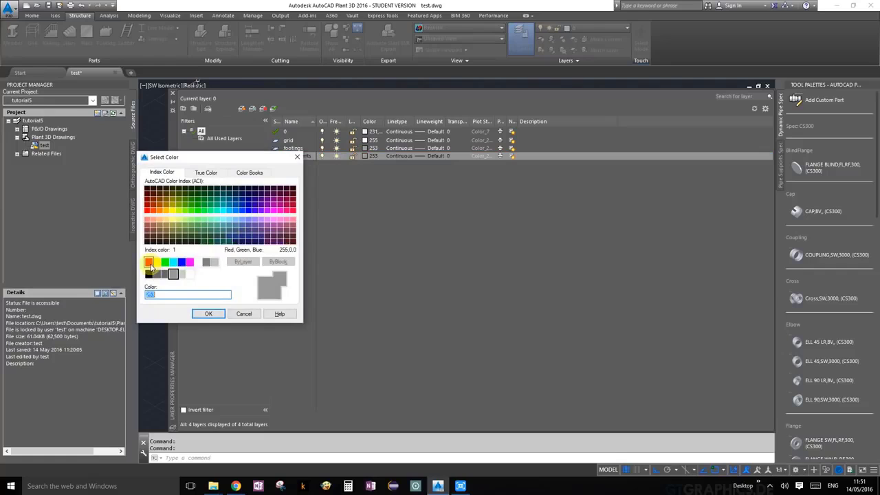
{"action": "left_click", "coordinate": [166, 211]}
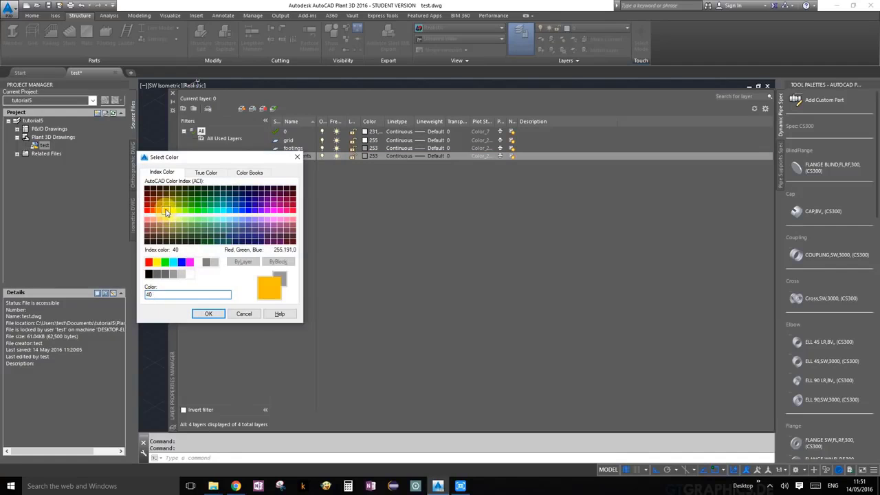
{"action": "left_click", "coordinate": [166, 204]}
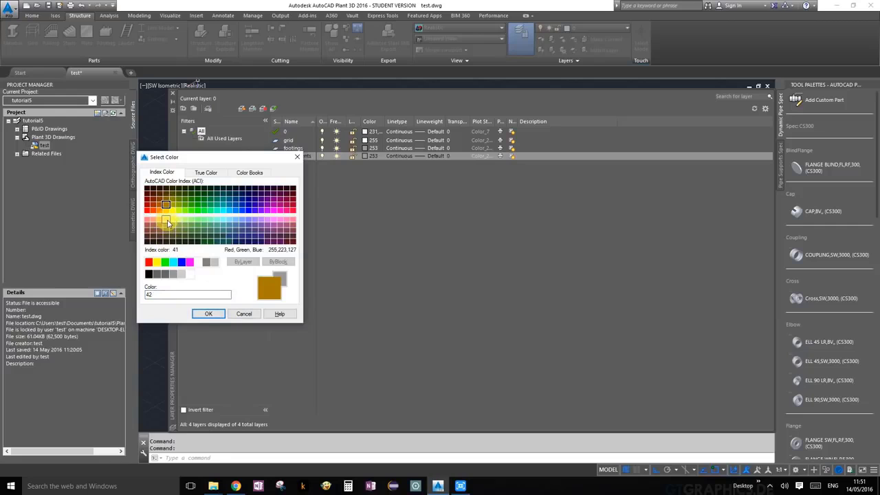
{"action": "left_click", "coordinate": [168, 221]}
{"action": "left_click", "coordinate": [215, 315]}
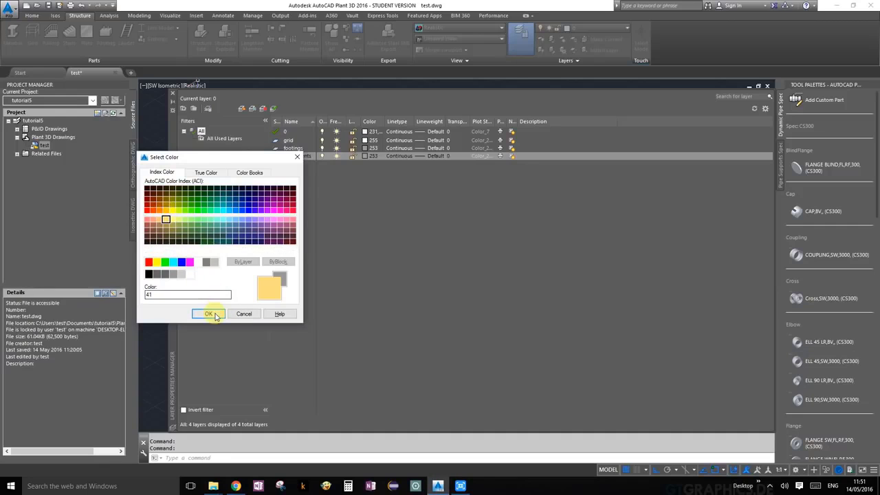
{"action": "left_click", "coordinate": [209, 314]}
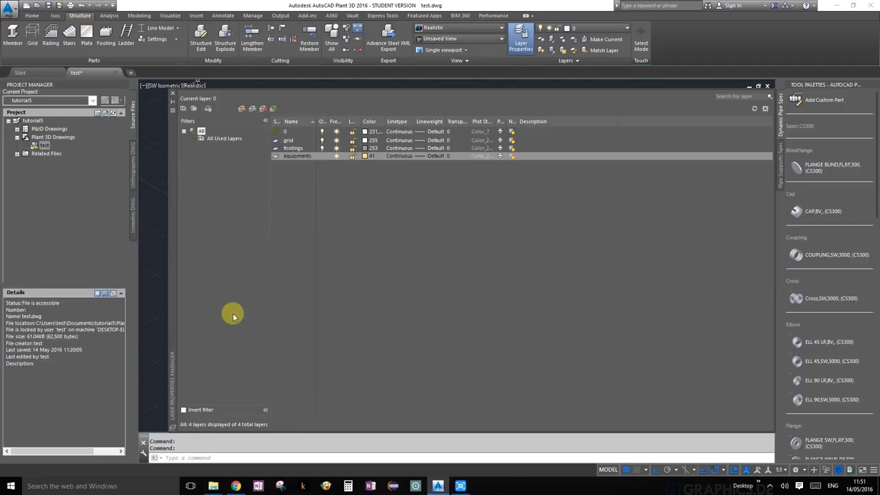
Add a structure layer coloured blue
{"action": "left_click", "coordinate": [241, 110]}
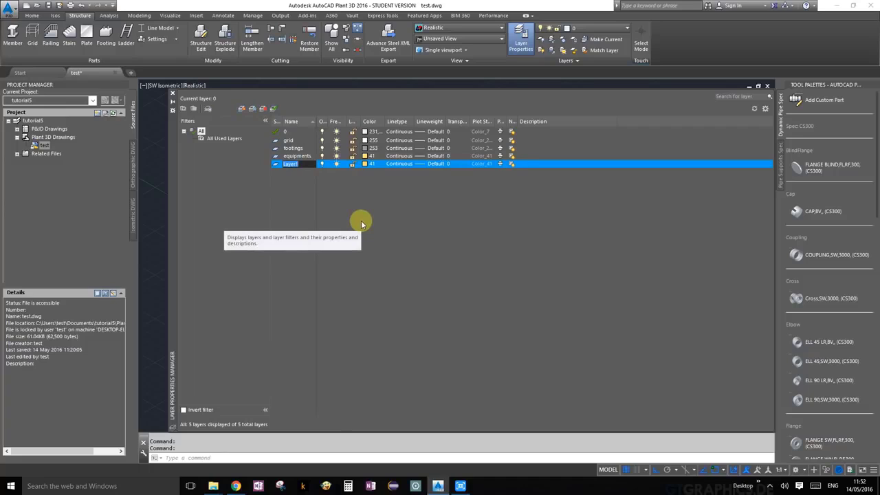
{"action": "type", "text": "structure"}
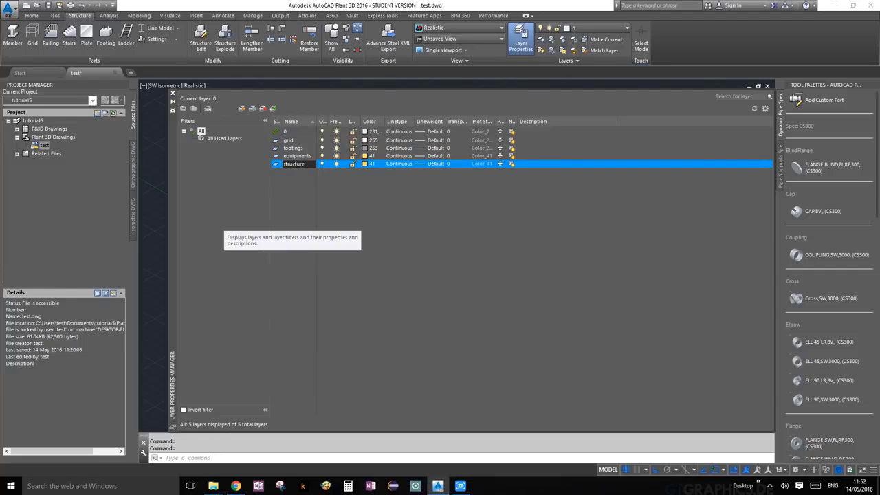
{"action": "left_click", "coordinate": [366, 165]}
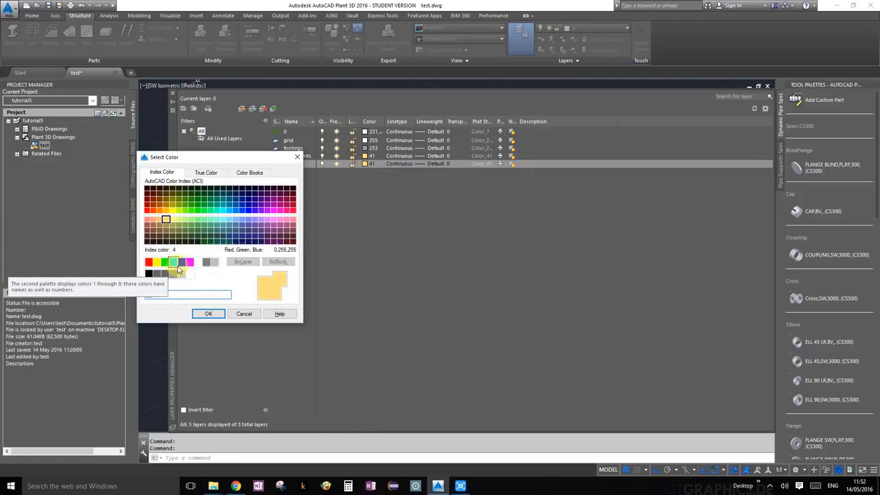
{"action": "left_click", "coordinate": [180, 264]}
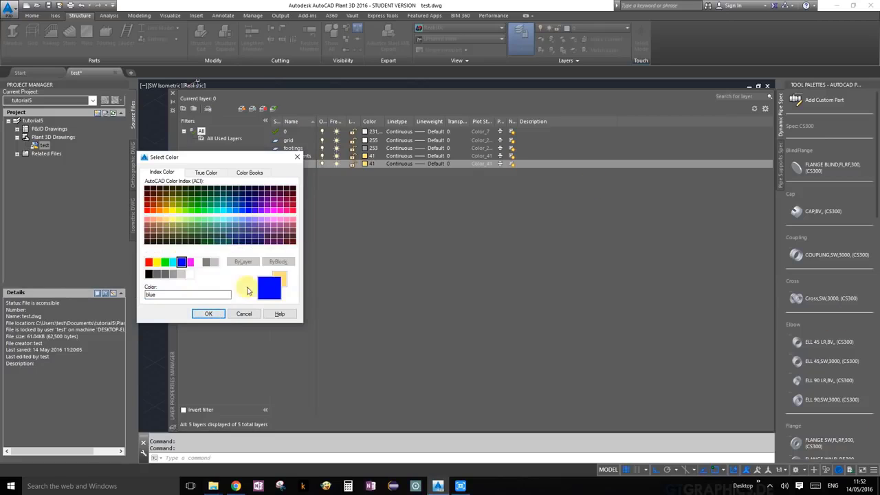
{"action": "left_click", "coordinate": [207, 314]}
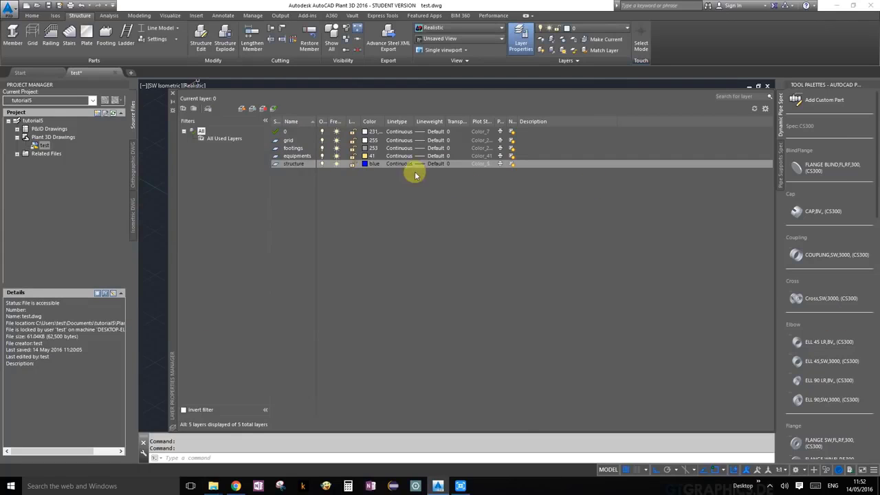
{"action": "left_click", "coordinate": [242, 111]}
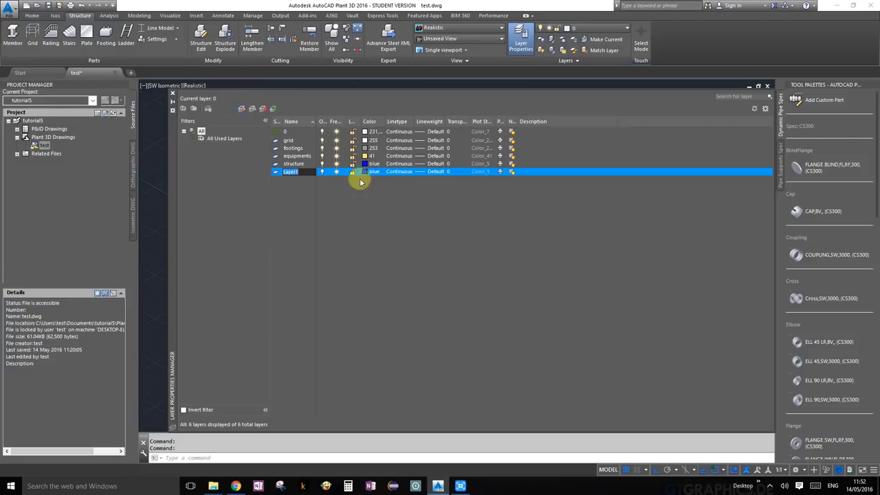
{"action": "right_click", "coordinate": [301, 176]}
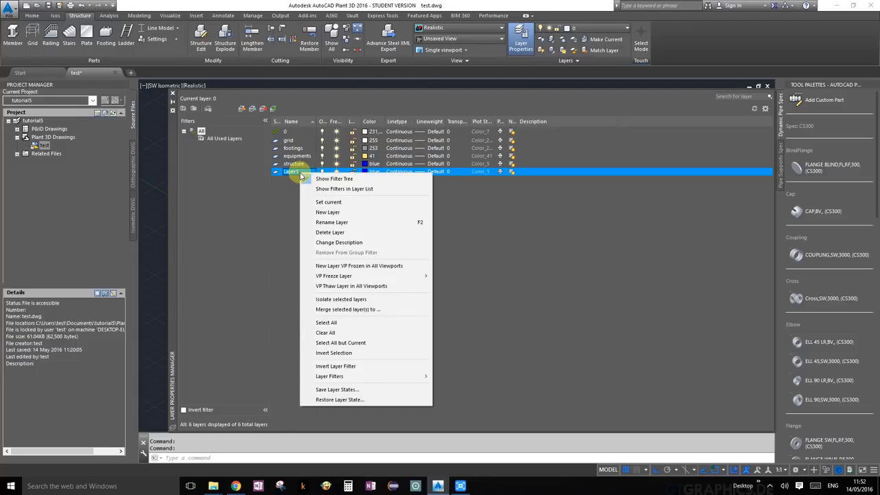
{"action": "left_click", "coordinate": [356, 233]}
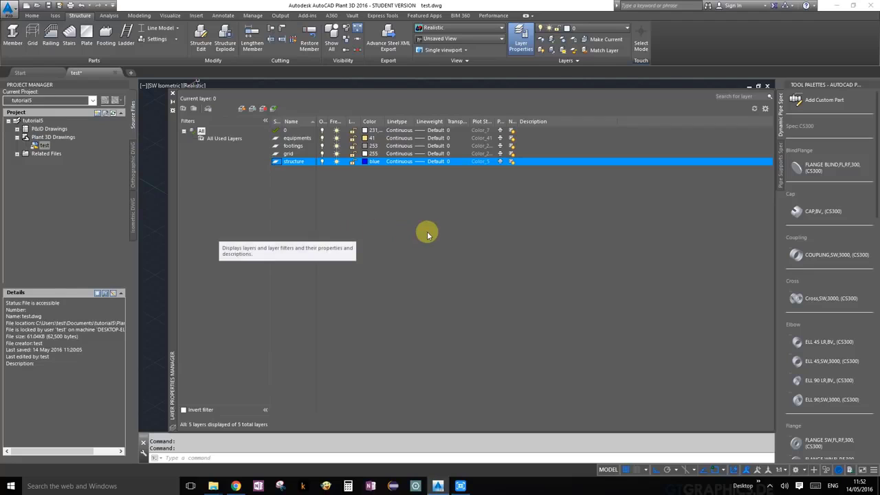
Close the layer manager and make grid the current layer from the Layers dropdown
{"action": "double_click", "coordinate": [290, 154]}
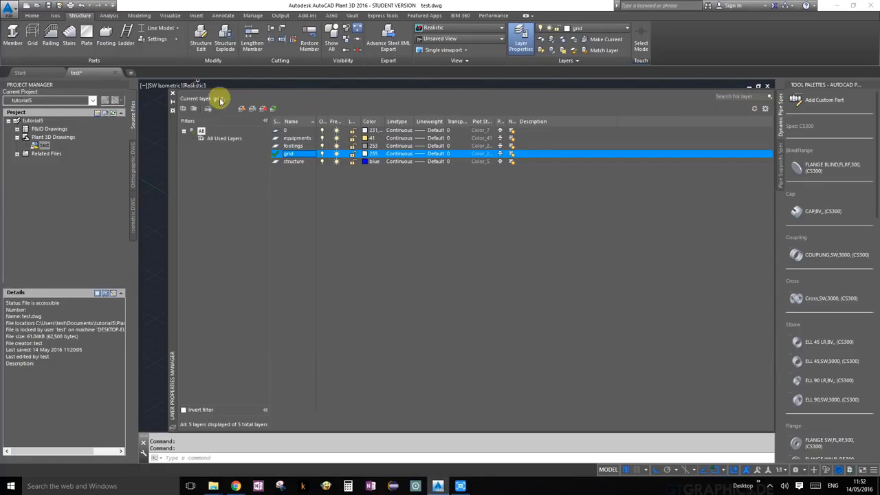
{"action": "left_click", "coordinate": [174, 93]}
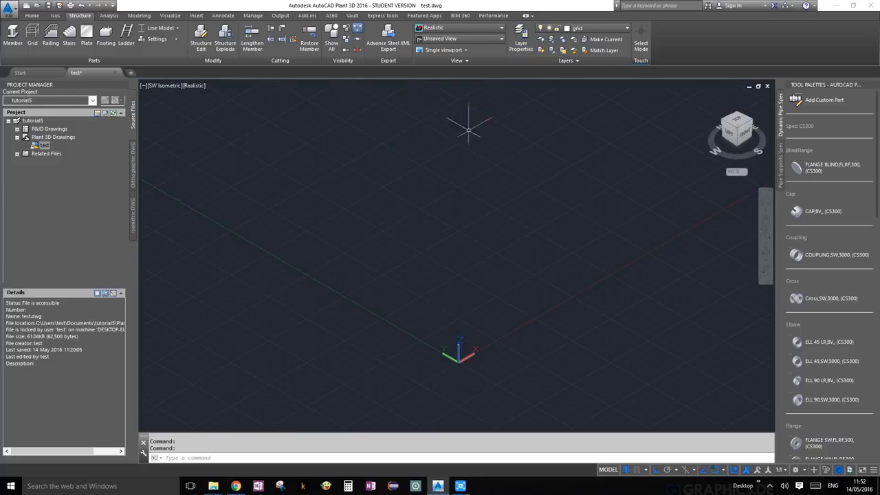
{"action": "left_click", "coordinate": [627, 29]}
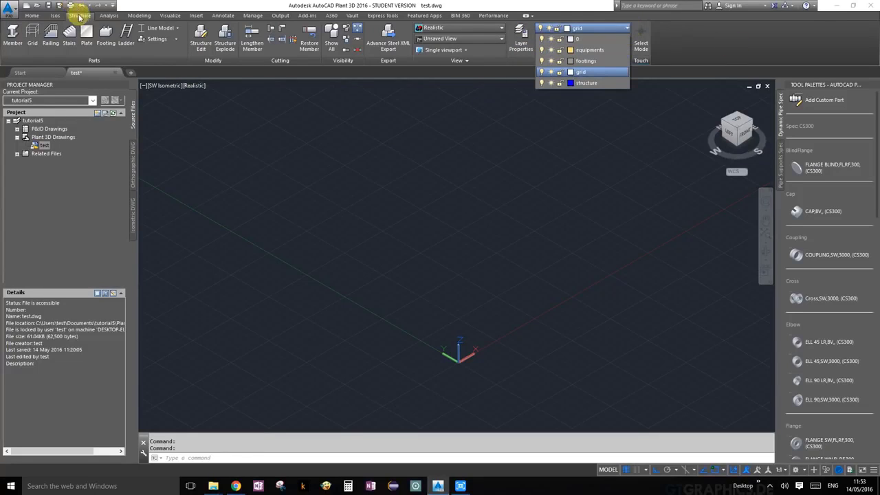
{"action": "left_click", "coordinate": [530, 93]}
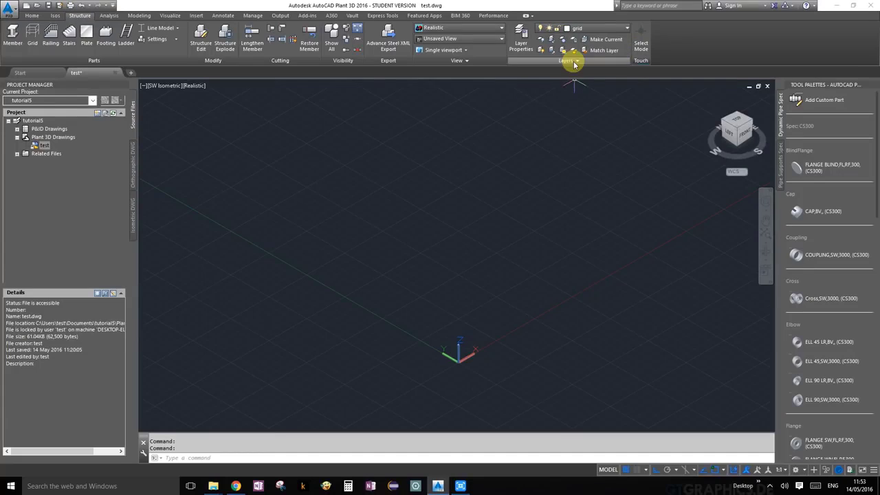
{"action": "left_click", "coordinate": [626, 31]}
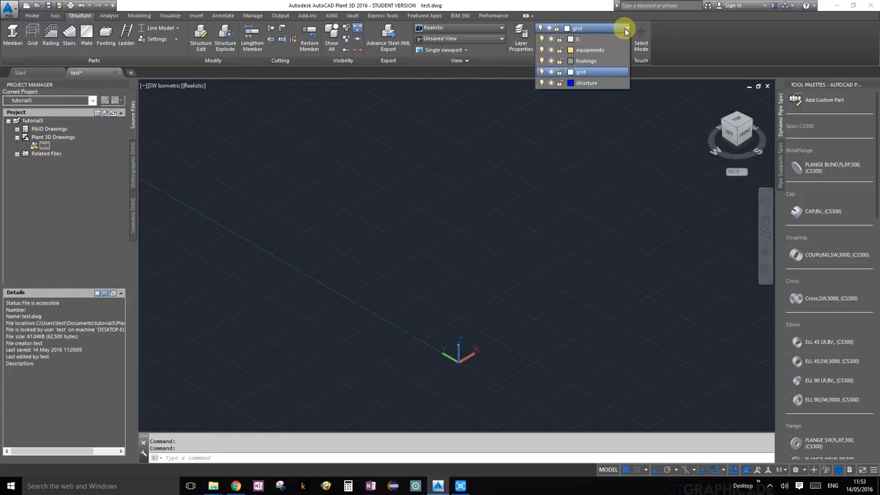
{"action": "left_click", "coordinate": [603, 60]}
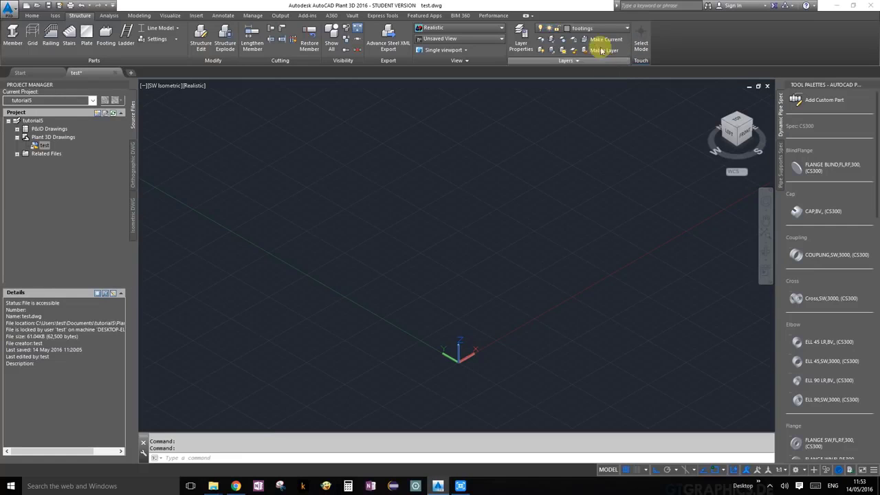
{"action": "left_click", "coordinate": [618, 30]}
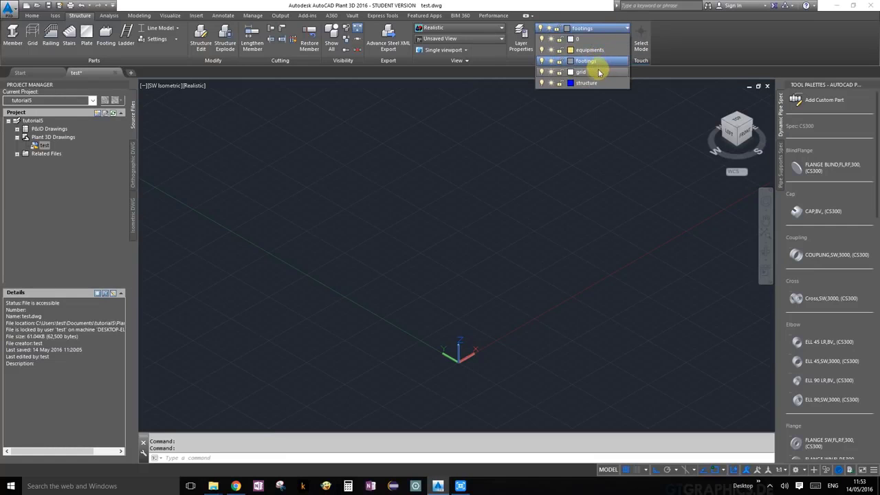
{"action": "left_click", "coordinate": [598, 72]}
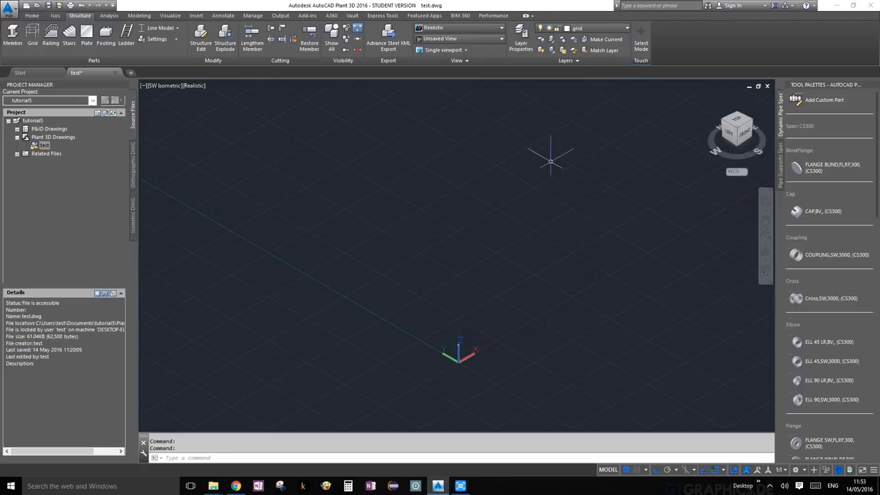
{"action": "left_click", "coordinate": [163, 86]}
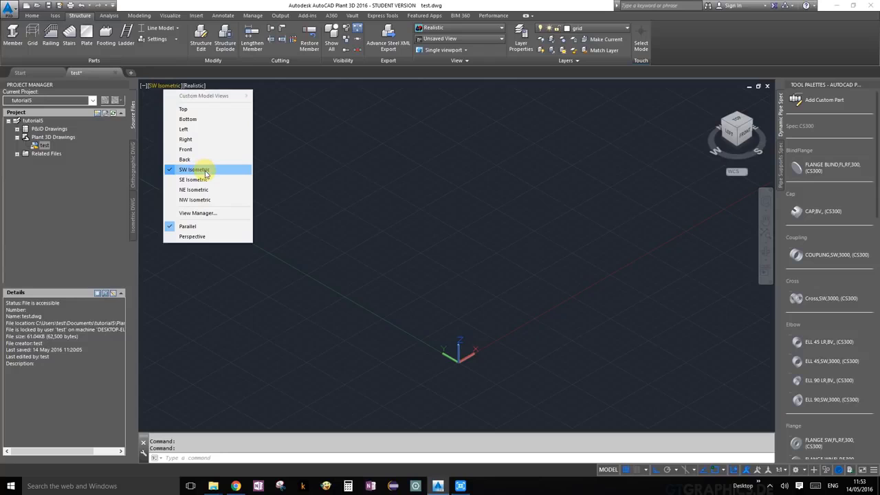
{"action": "left_click", "coordinate": [423, 202]}
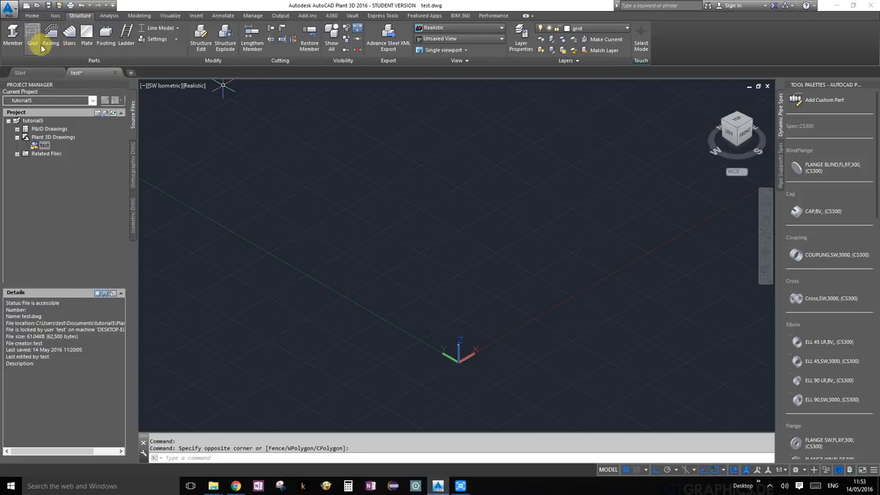
Define grid Test with axes 0,4000,8000,12000, rows 0,4000,8000 and platforms 0,500,8500, generating names
{"action": "left_click", "coordinate": [32, 38]}
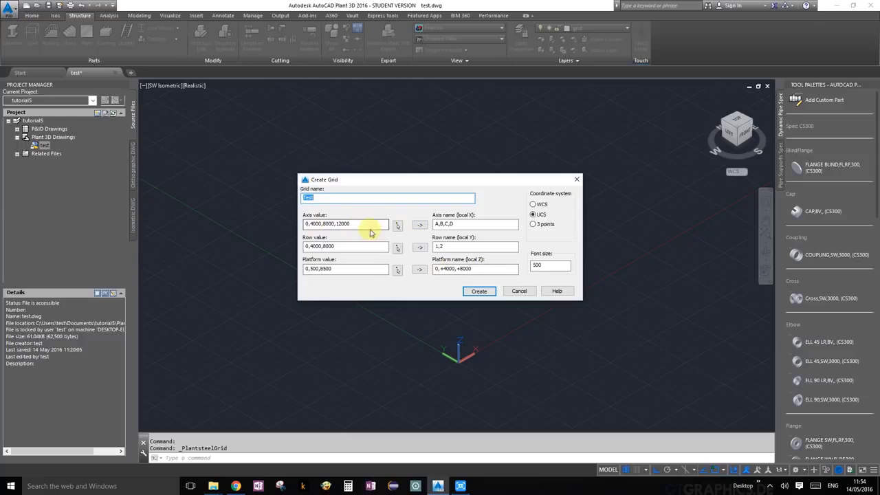
{"action": "left_click", "coordinate": [418, 226]}
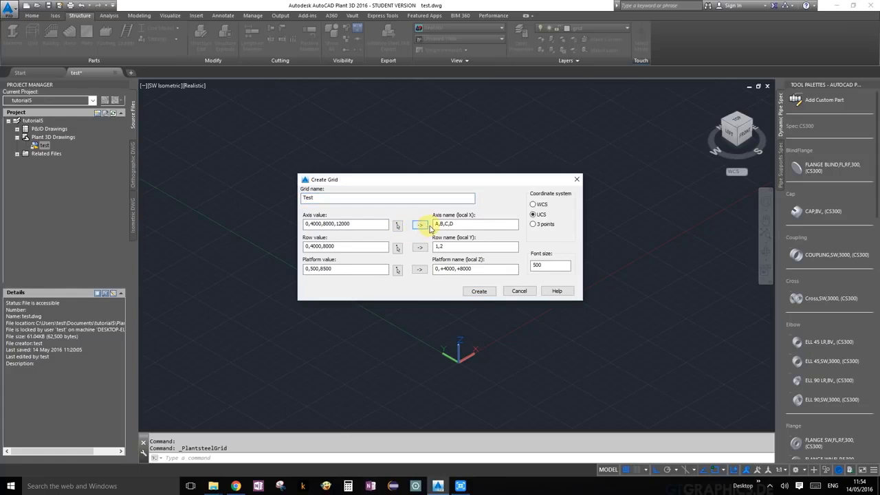
{"action": "double_click", "coordinate": [489, 268]}
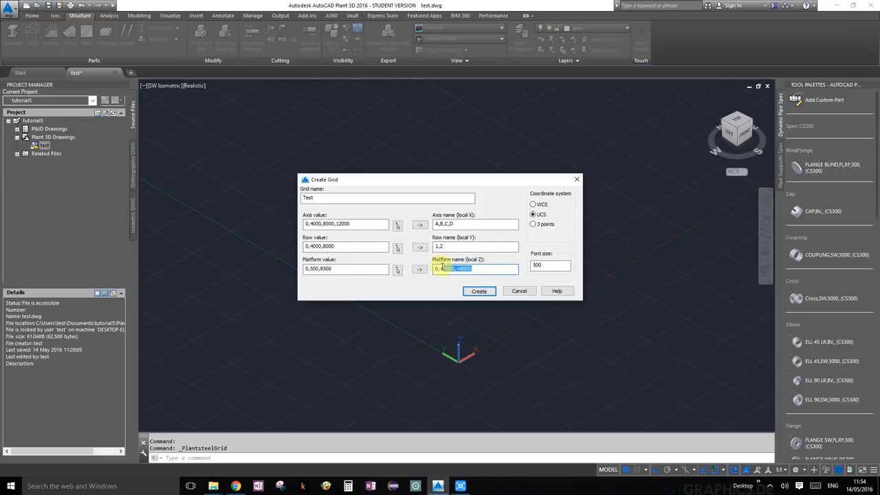
{"action": "left_click", "coordinate": [420, 271]}
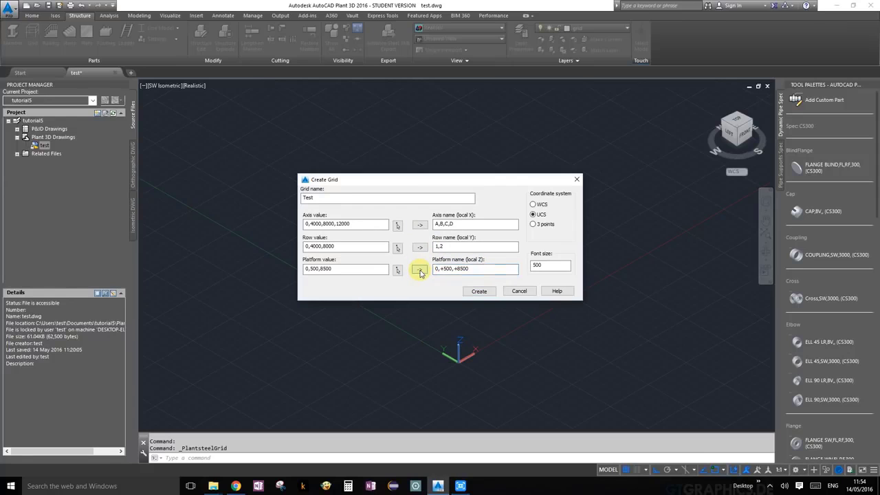
Create the Test grid and orbit it toward a nearly front view
{"action": "left_click", "coordinate": [479, 292]}
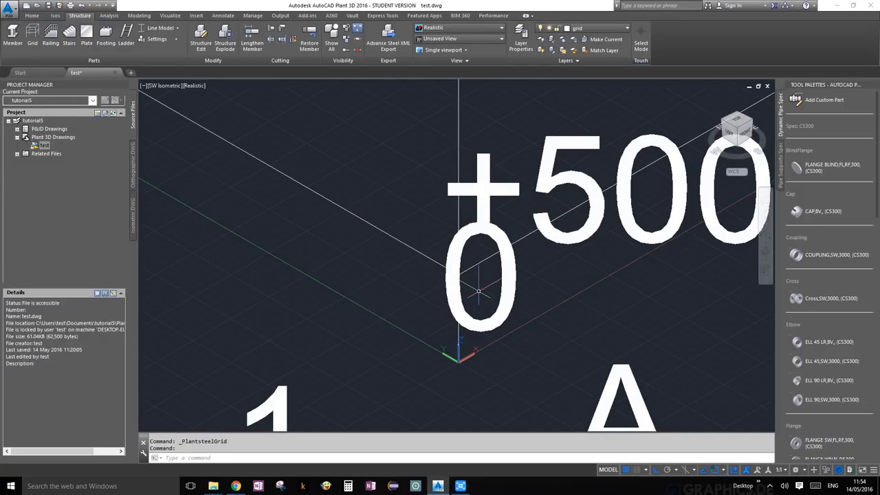
{"action": "scroll", "coordinate": [479, 291], "scroll_direction": "down", "scroll_amount": 10}
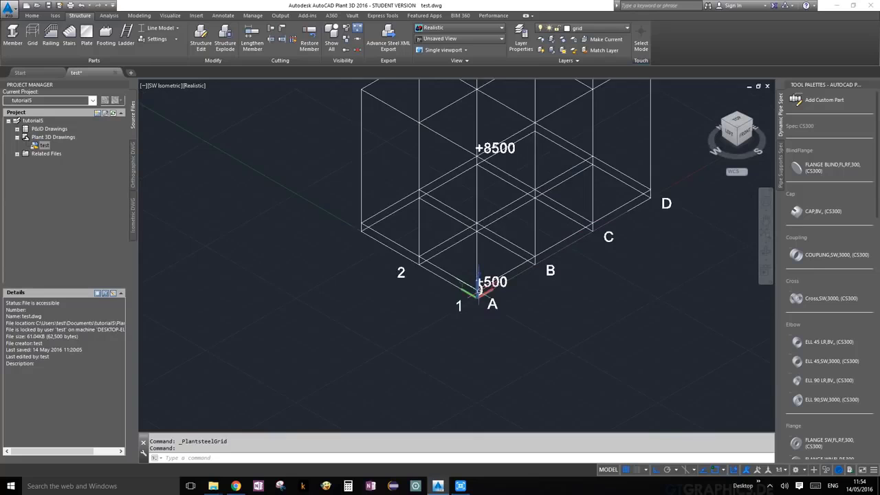
{"action": "scroll", "coordinate": [489, 251], "scroll_direction": "up", "scroll_amount": 2}
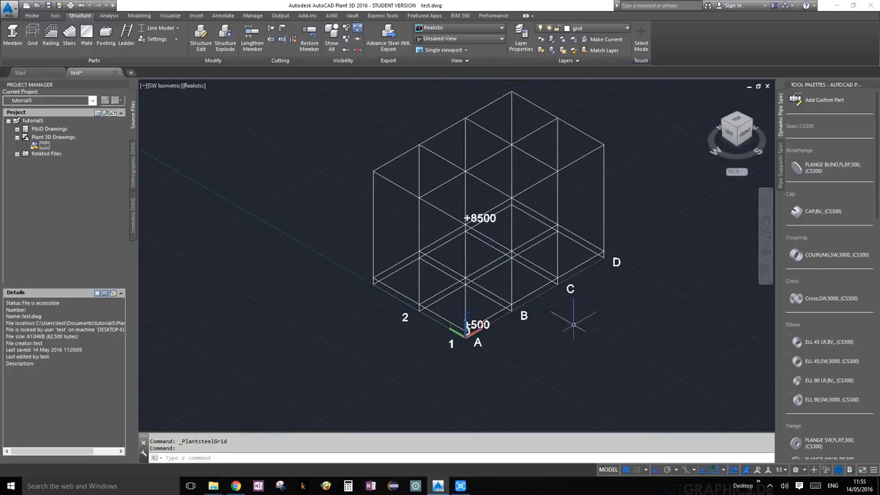
{"action": "left_click", "coordinate": [766, 240]}
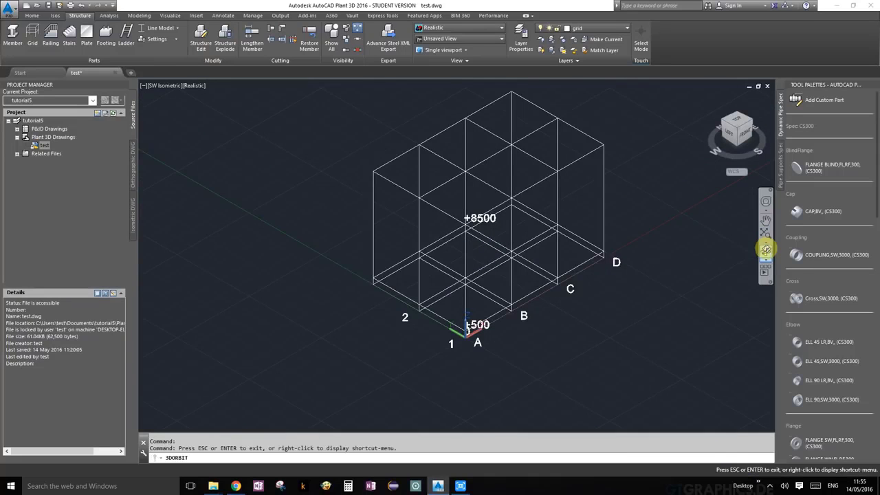
{"action": "mouse_move", "coordinate": [575, 237]}
{"action": "left_mouse_down"}
{"action": "mouse_move", "coordinate": [530, 255]}
{"action": "mouse_move", "coordinate": [503, 200]}
{"action": "mouse_move", "coordinate": [529, 181]}
{"action": "mouse_move", "coordinate": [562, 191]}
{"action": "mouse_move", "coordinate": [575, 216]}
{"action": "mouse_move", "coordinate": [568, 248]}
{"action": "left_mouse_up"}
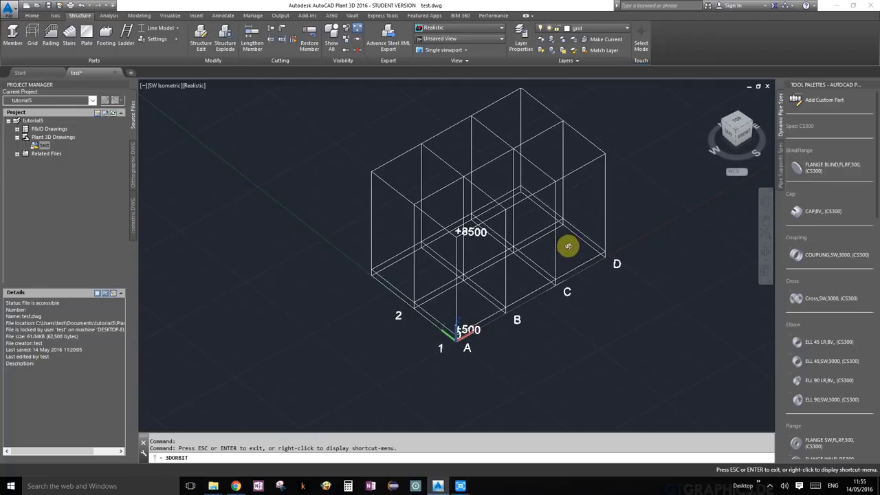
End the orbit and return the view to the SW Isometric preset
{"action": "key", "text": "Escape"}
{"action": "left_click", "coordinate": [169, 88]}
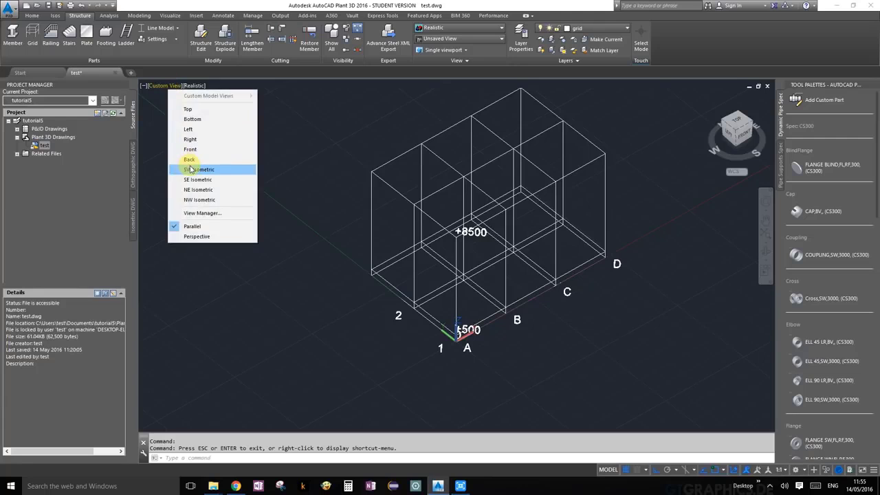
{"action": "left_click", "coordinate": [194, 170]}
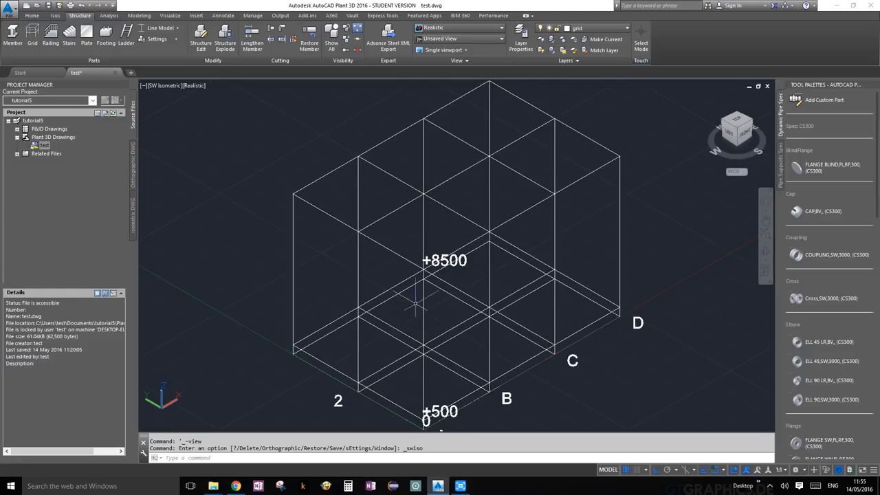
Orbit the grid slightly to a custom angle and recentre it in the viewport
{"action": "left_click", "coordinate": [765, 251]}
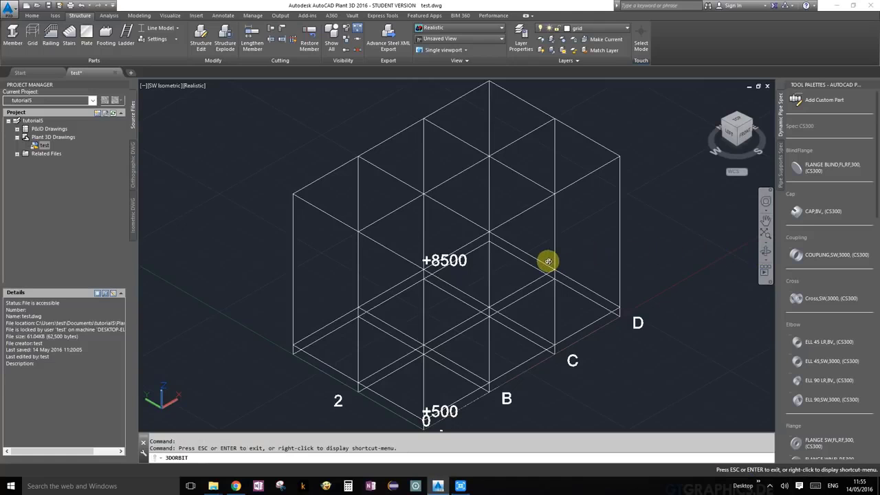
{"action": "left_click_drag", "start_coordinate": [547, 261], "coordinate": [543, 264]}
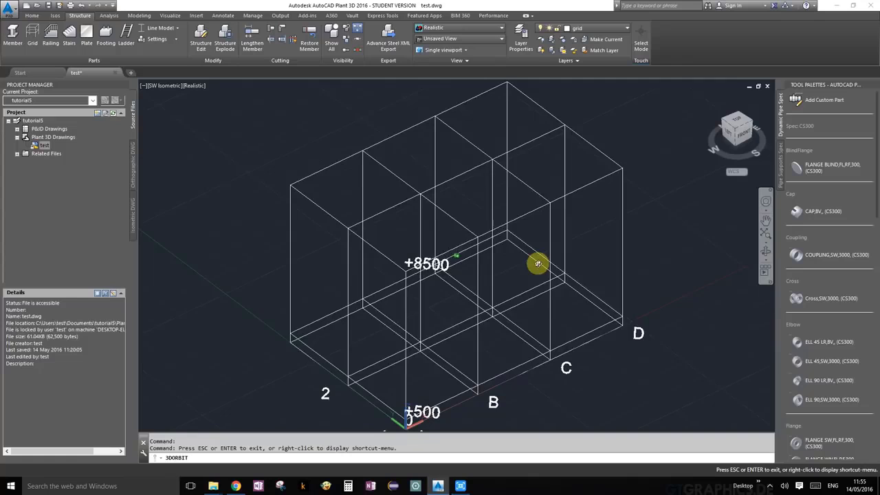
{"action": "left_click_drag", "start_coordinate": [538, 263], "coordinate": [535, 260]}
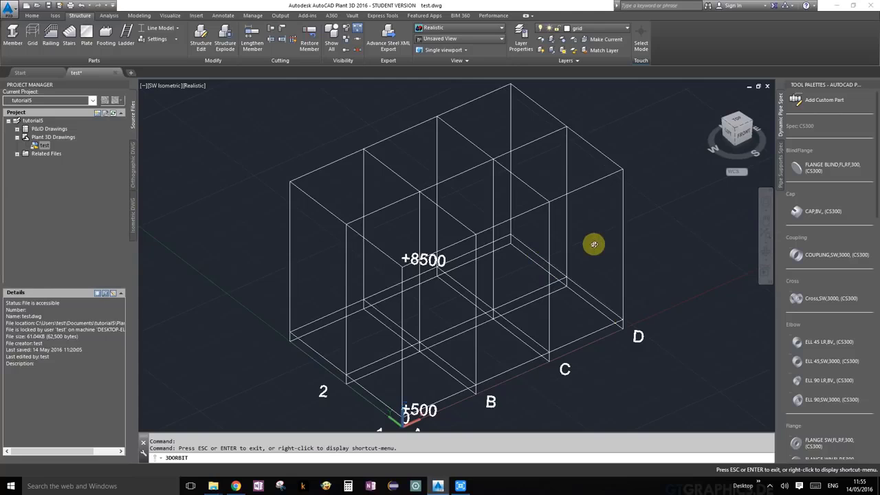
{"action": "key", "text": "Escape"}
{"action": "scroll", "coordinate": [485, 308], "scroll_direction": "down", "scroll_amount": 3}
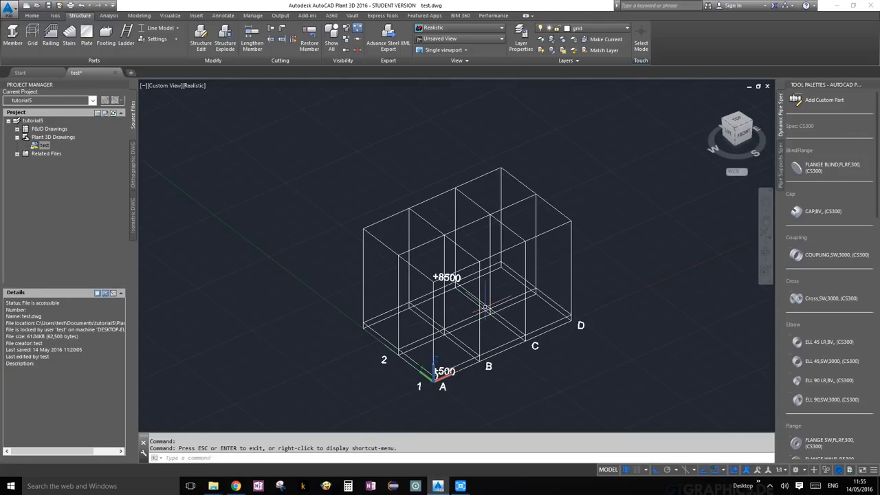
{"action": "scroll", "coordinate": [485, 307], "scroll_direction": "up", "scroll_amount": 2}
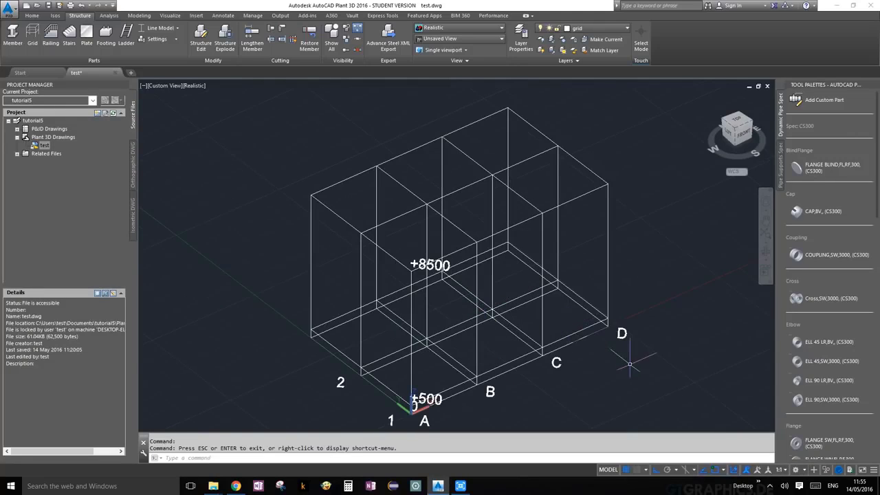
{"action": "mouse_move", "coordinate": [629, 364]}
{"action": "middle_mouse_down"}
{"action": "mouse_move", "coordinate": [624, 318]}
{"action": "mouse_move", "coordinate": [637, 349]}
{"action": "middle_mouse_up"}
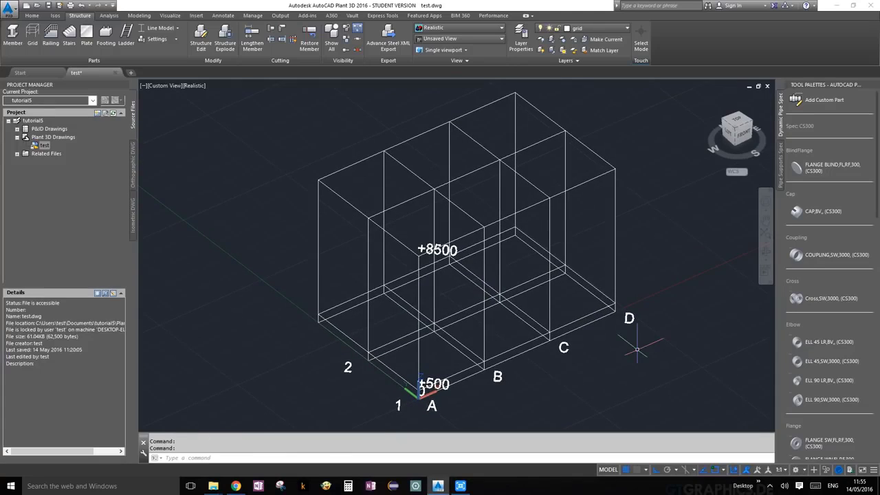